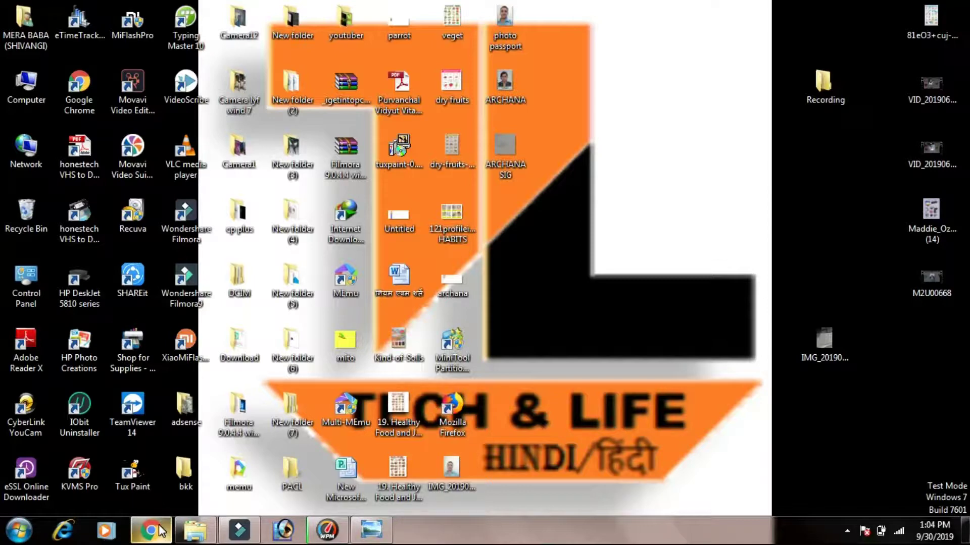
- Launch the Chrome browser from the Windows taskbar
mouse_move(161, 531)
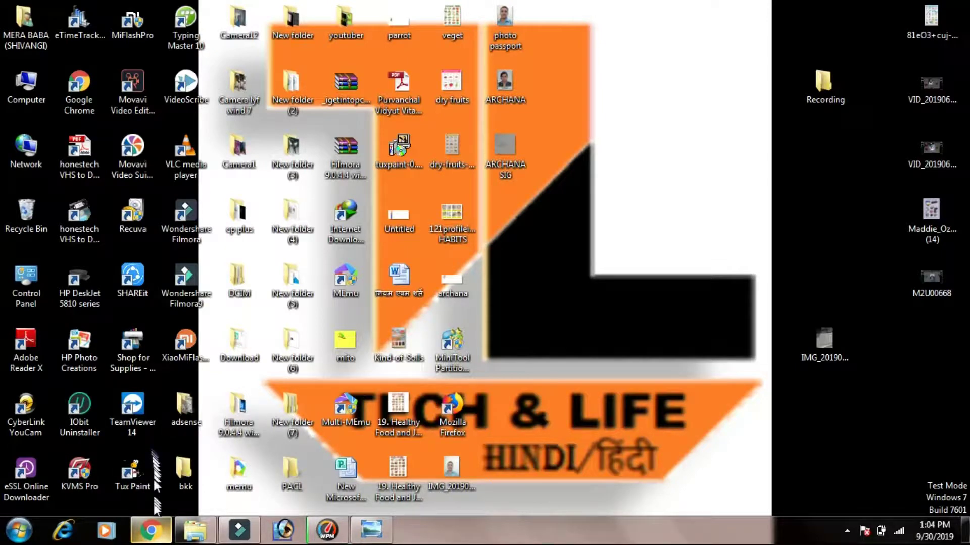
click(153, 531)
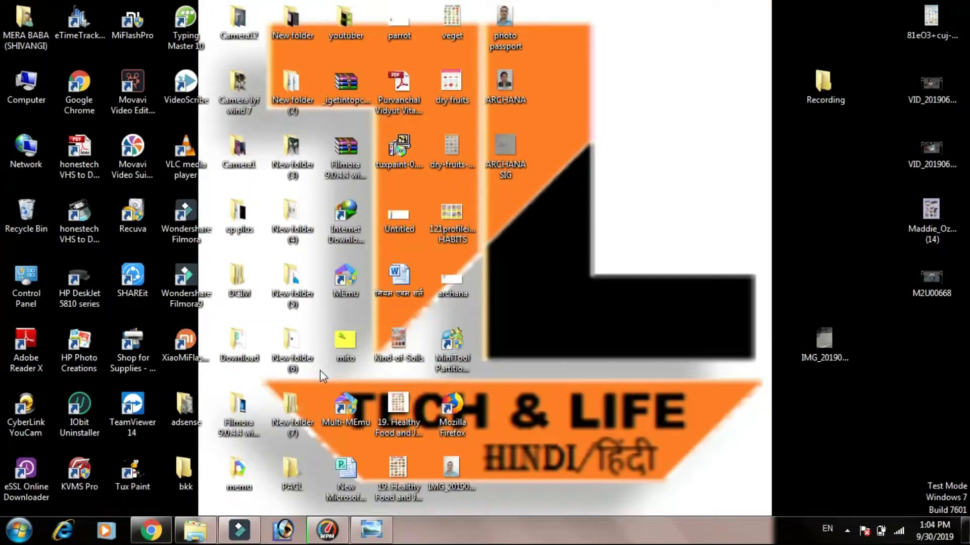
click(154, 529)
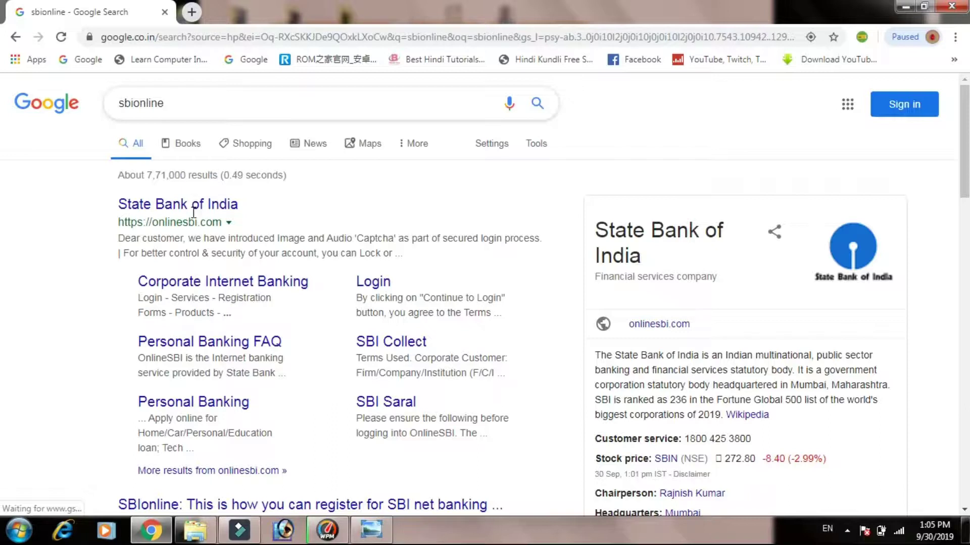
- Open the State Bank of India onlinesbi.com result from the 'sbionline' Google search
key(/)
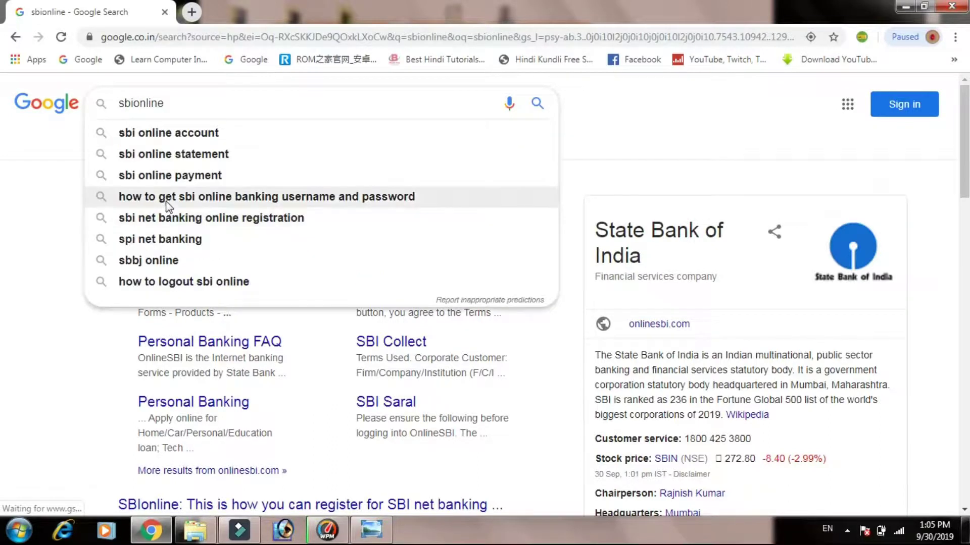
click(204, 106)
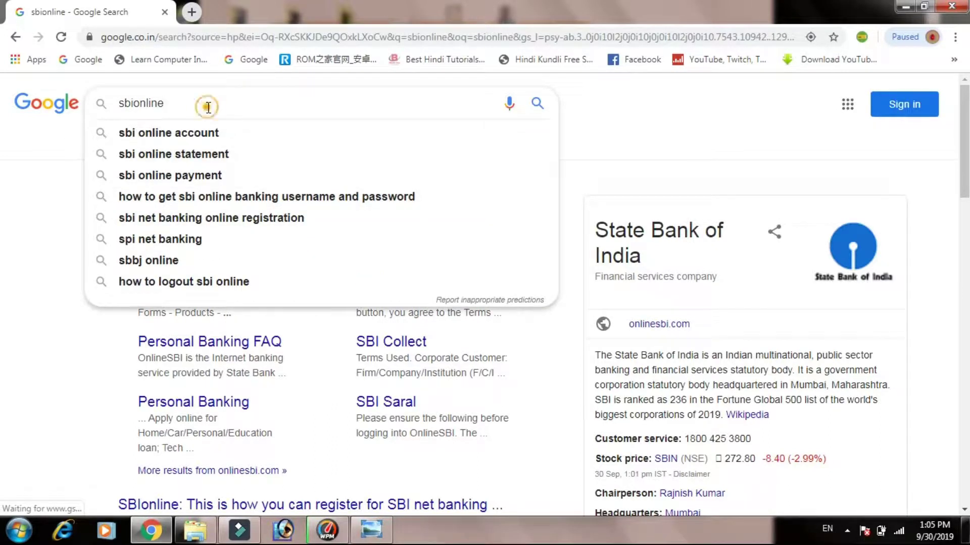
click(34, 192)
click(34, 192)
click(157, 206)
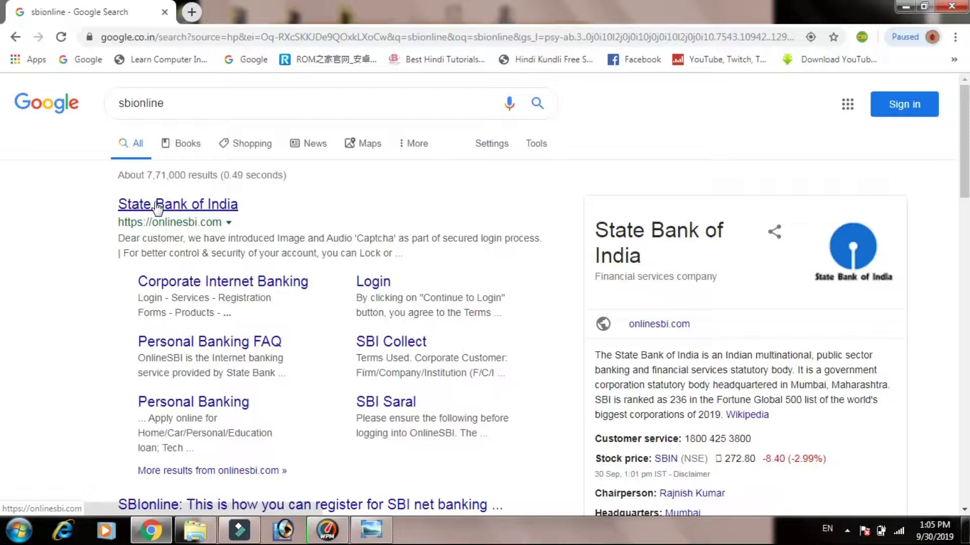
click(157, 207)
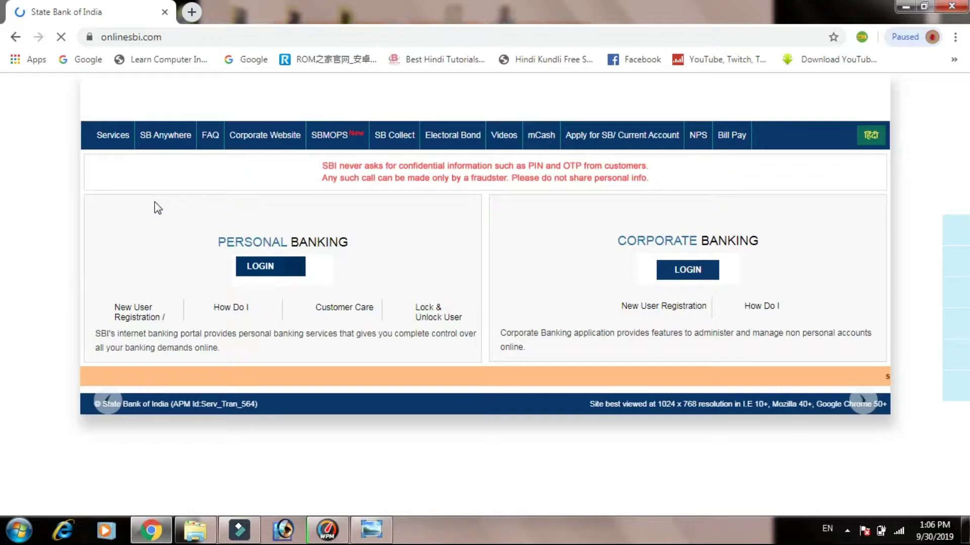
- Go to the Personal Banking login on the onlinesbi.com home page
click(259, 269)
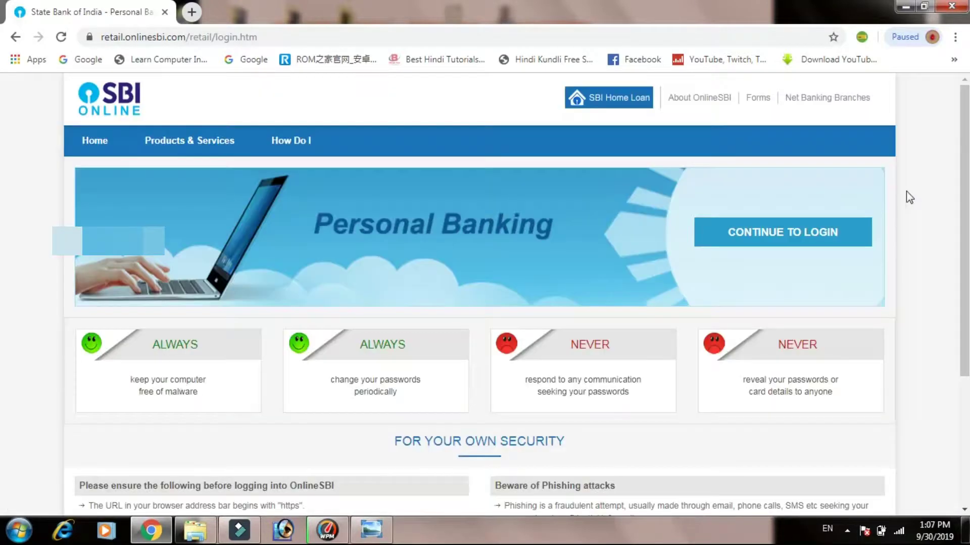
- Sign in to Personal Banking with the account credentials and the image captcha text
click(765, 231)
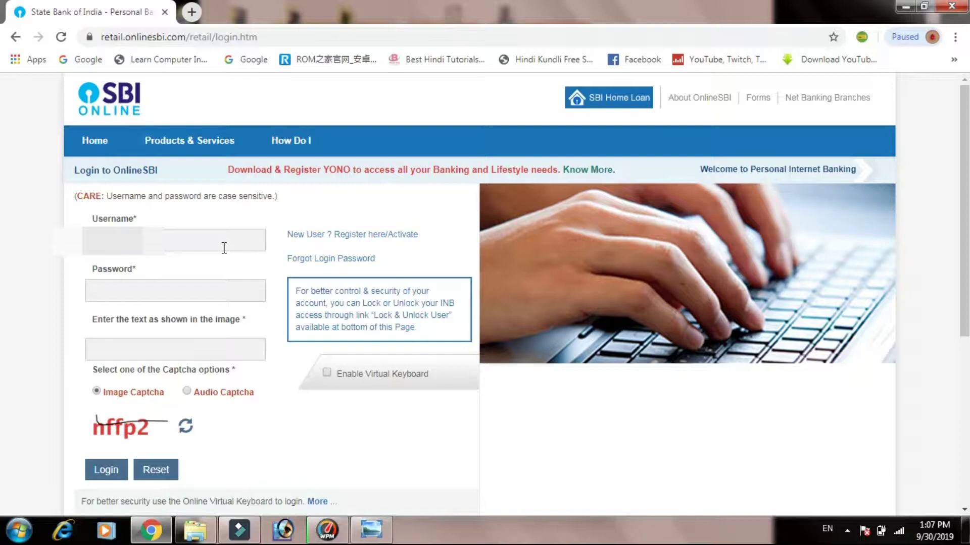
text(•••)
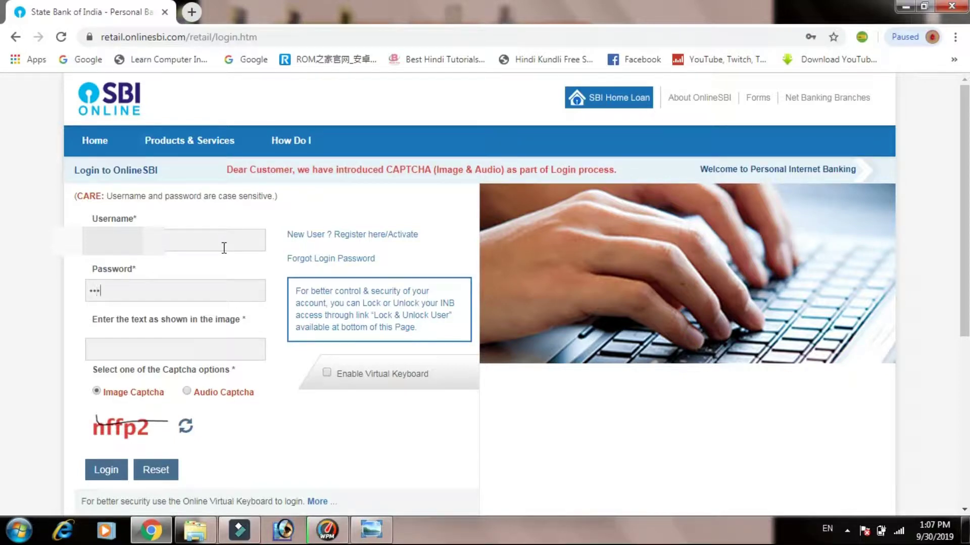
text(•••••••)
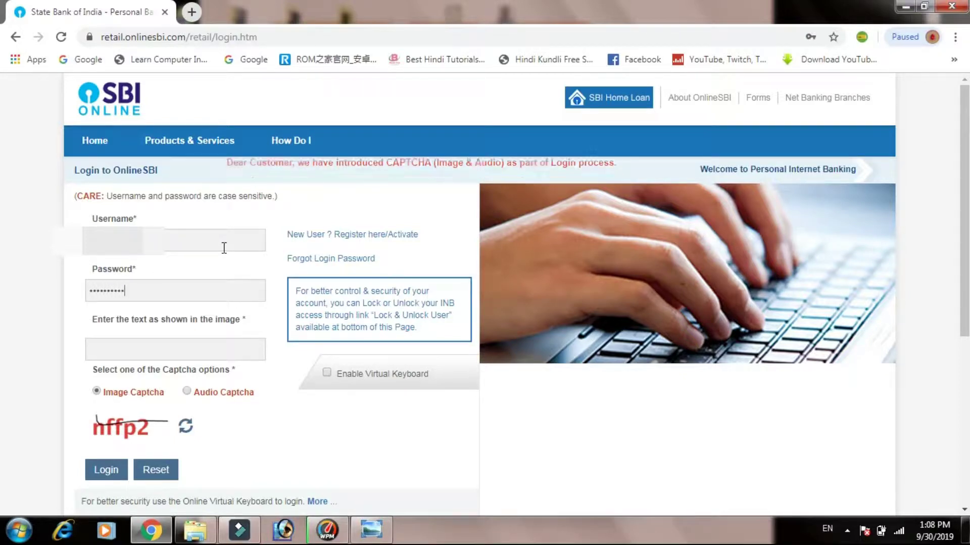
text(•••)
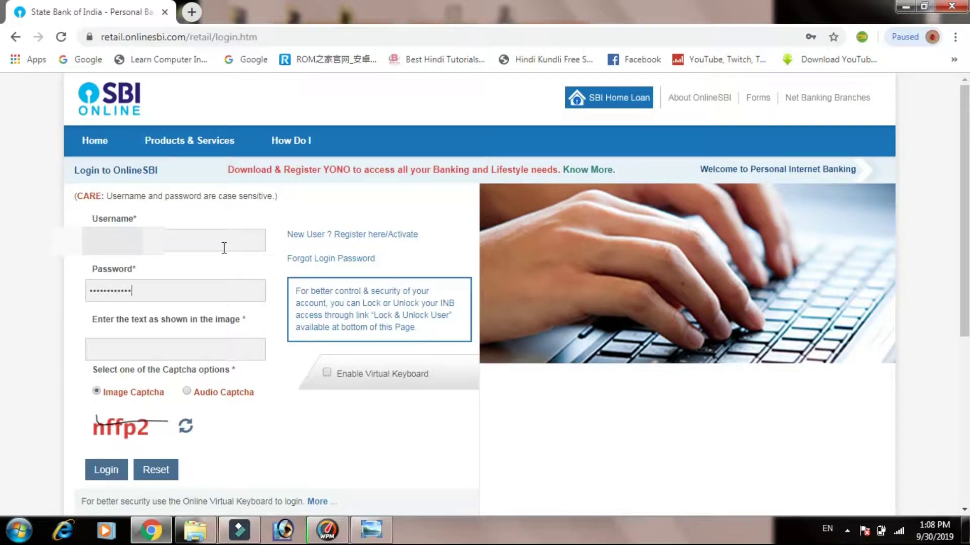
click(146, 340)
text(nffp2)
click(104, 469)
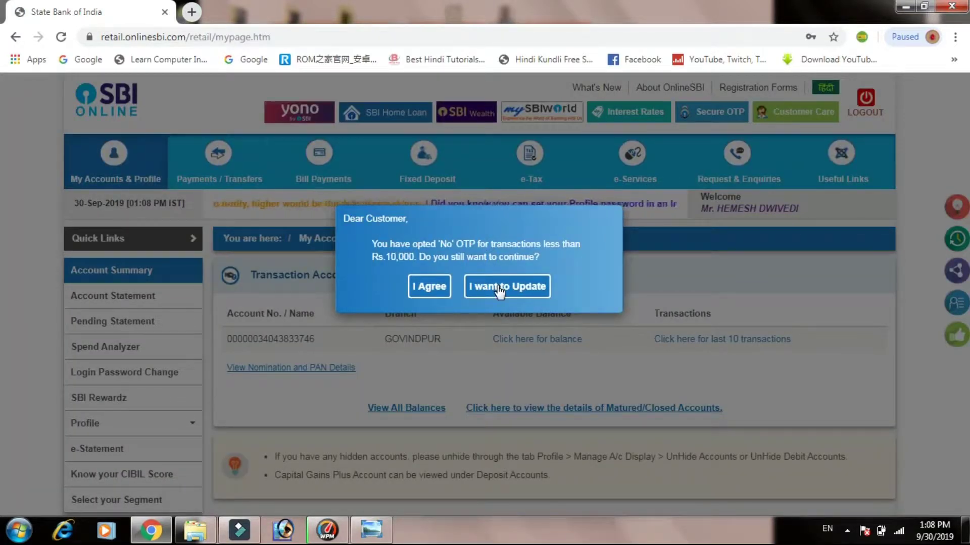
- Choose to update the OTP preference, then show the e-Services list from My Accounts & Profile
click(498, 286)
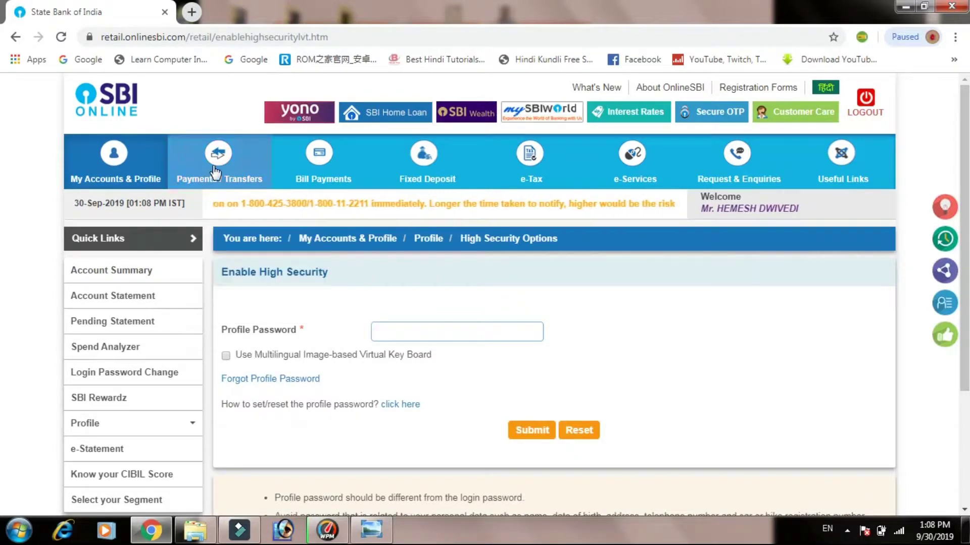
mouse_move(162, 191)
click(115, 173)
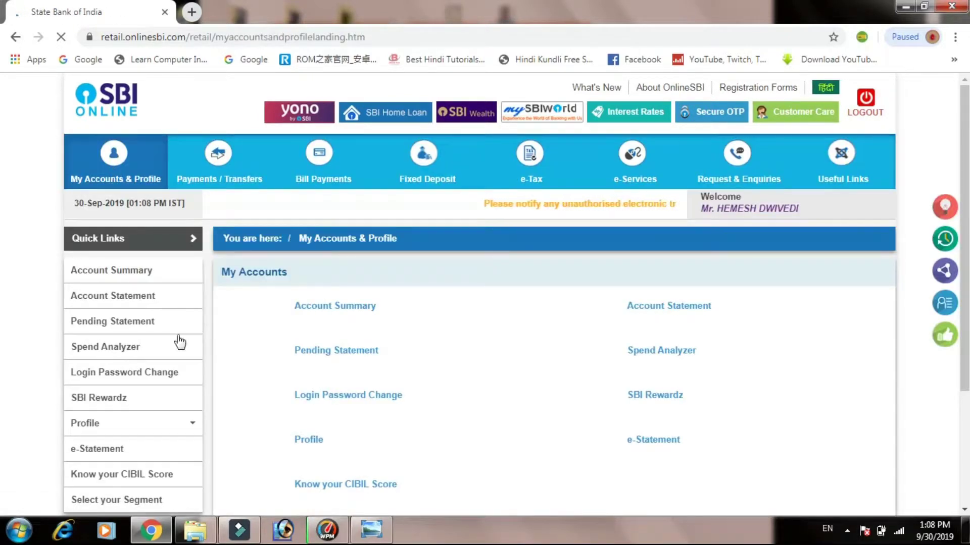
click(127, 449)
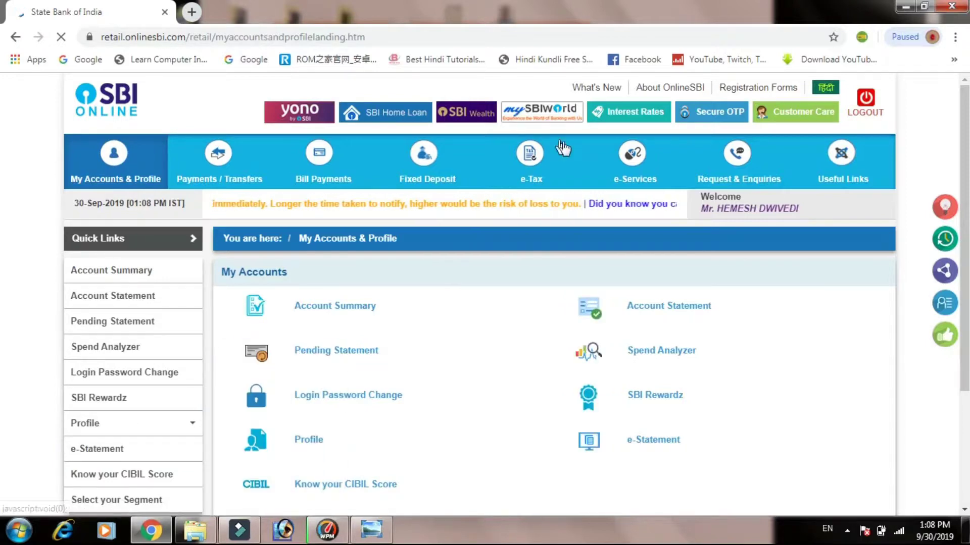
click(640, 170)
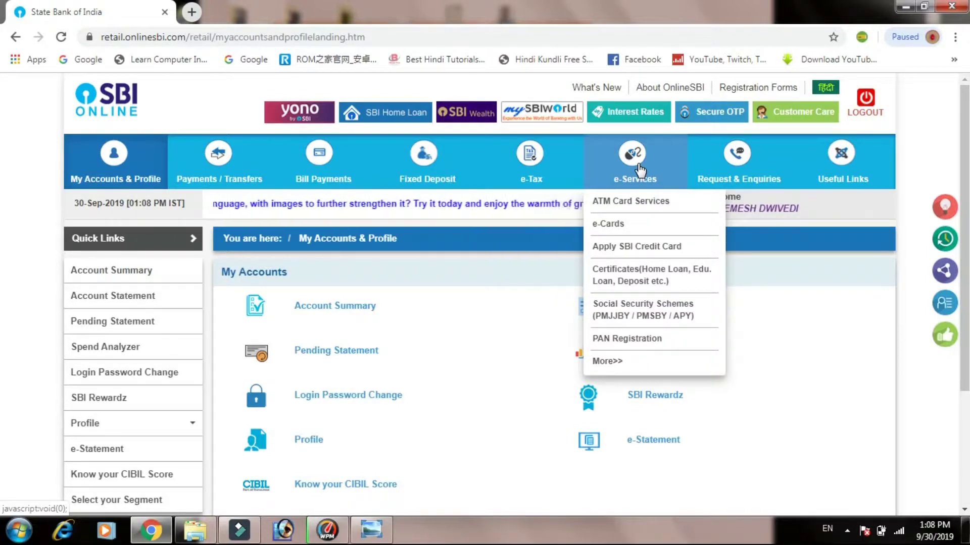
- Open ATM Card Services > ATM Pin Generation and choose 'Using One Time Password (OTP)' validation
click(636, 203)
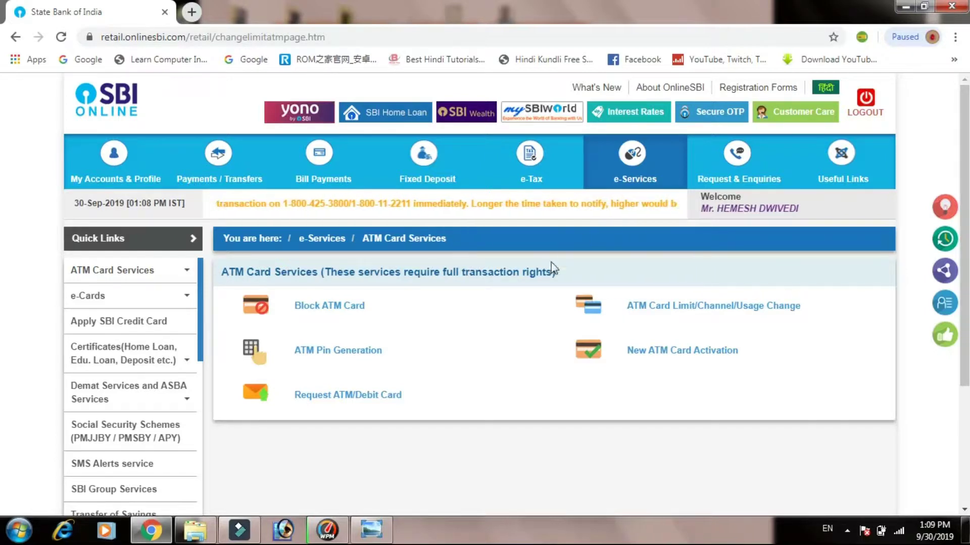
click(334, 355)
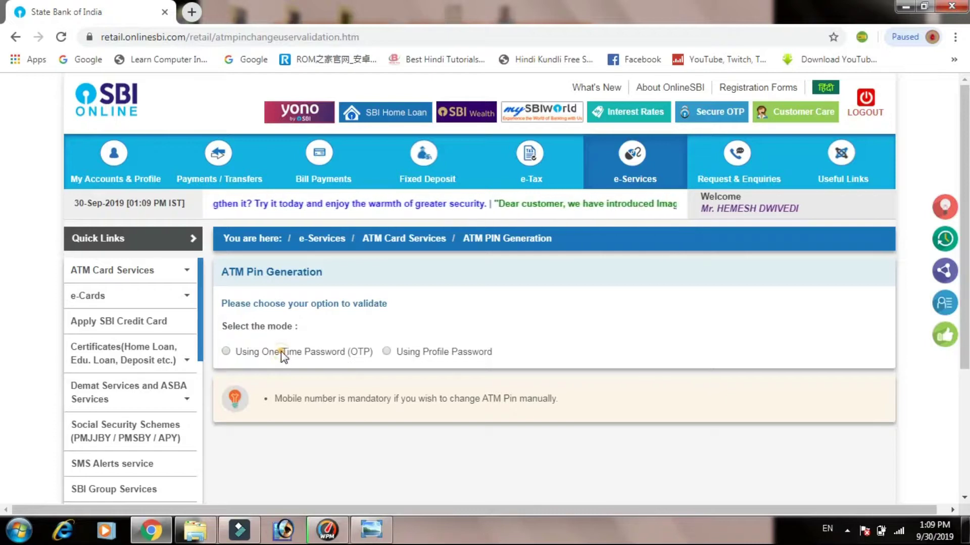
click(280, 351)
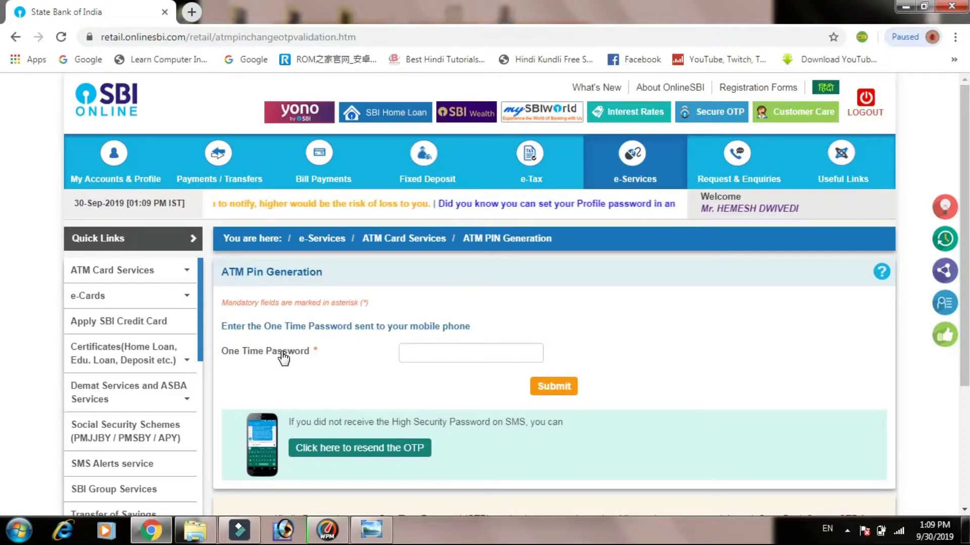
- Enter the one-time password received by SMS and submit it
click(417, 353)
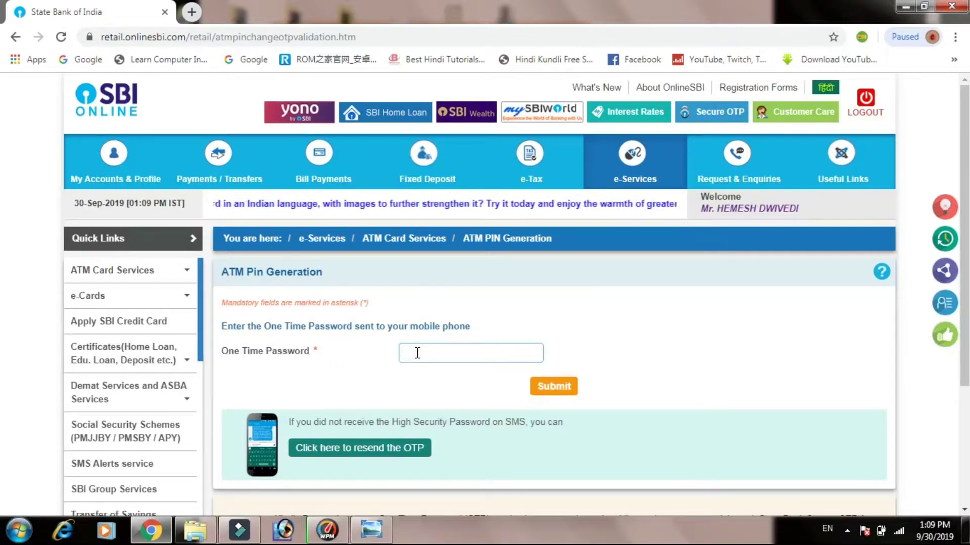
text(••)
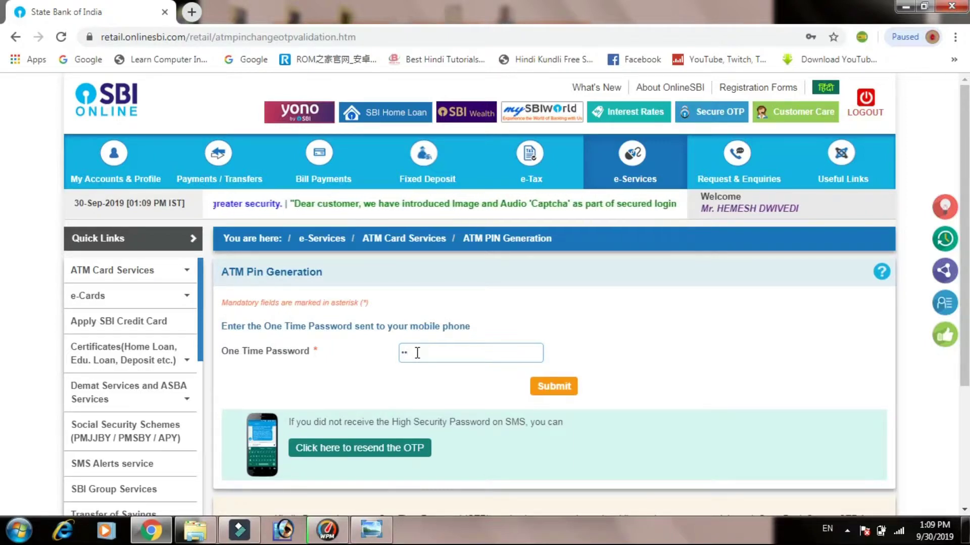
text(••)
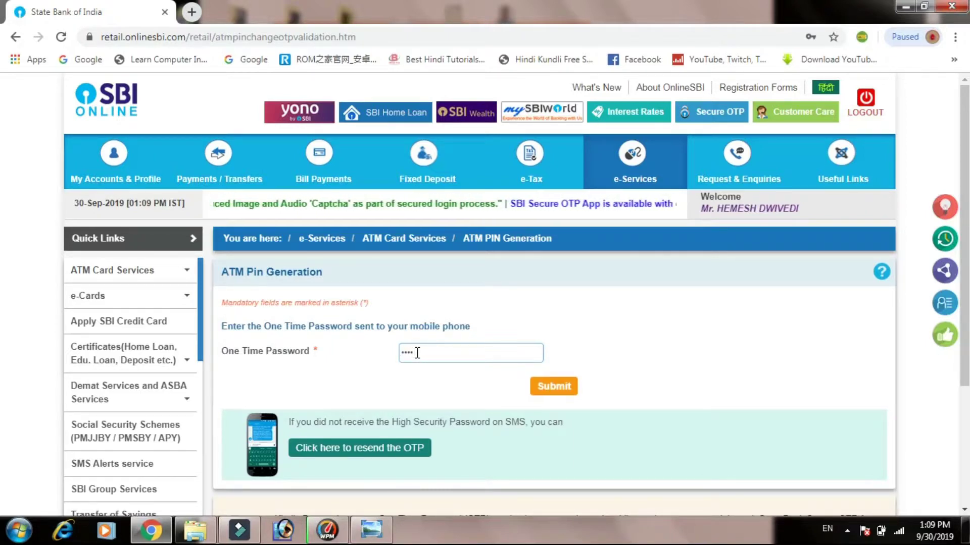
text(•)
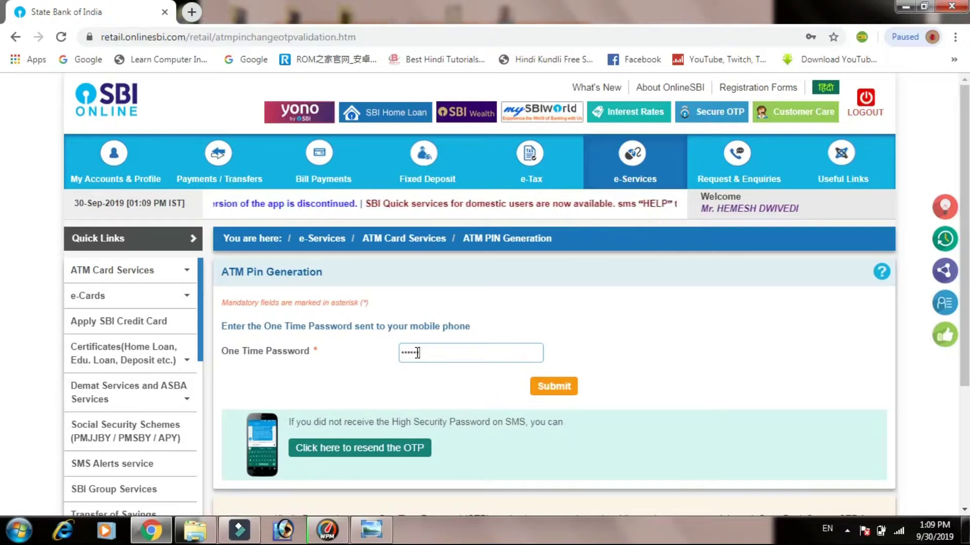
text(•••)
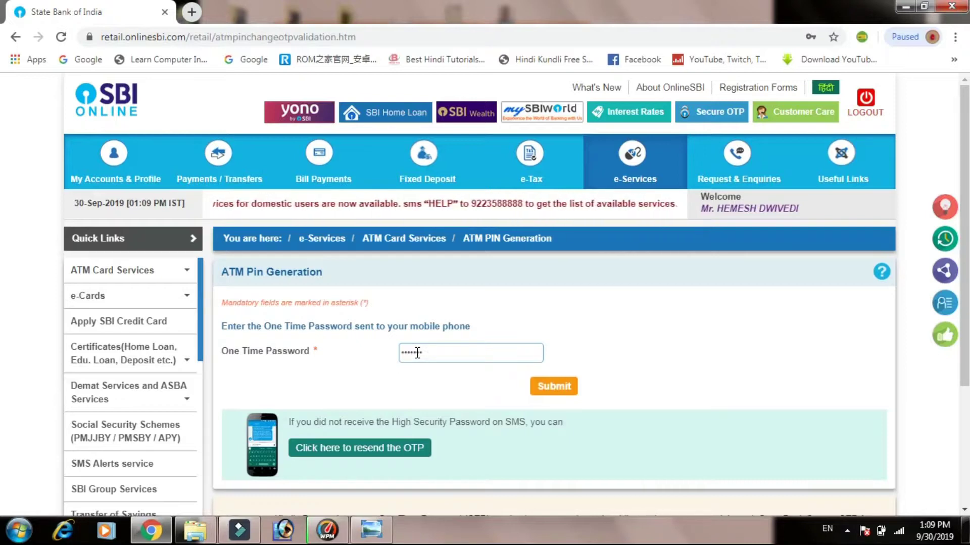
click(552, 389)
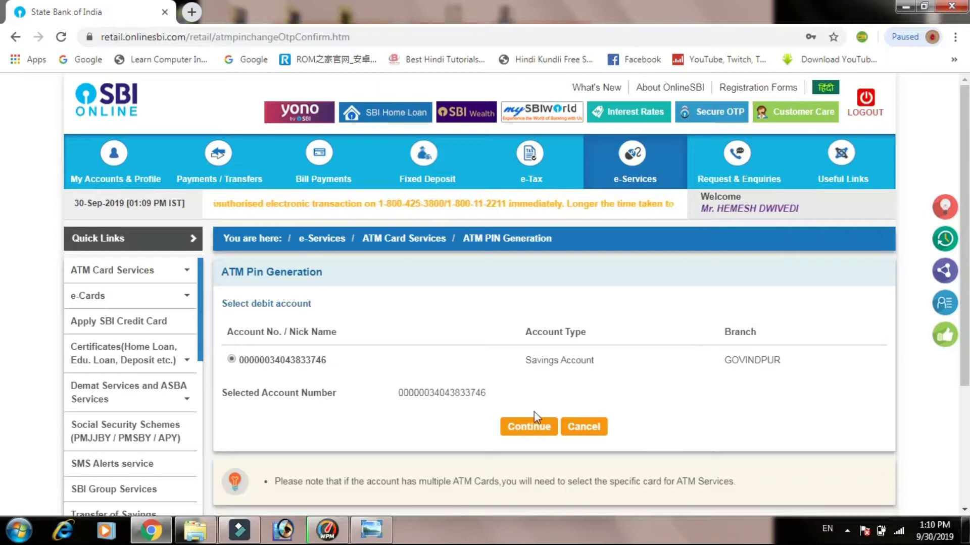
- Continue with the listed savings account and submit the active debit card
click(528, 430)
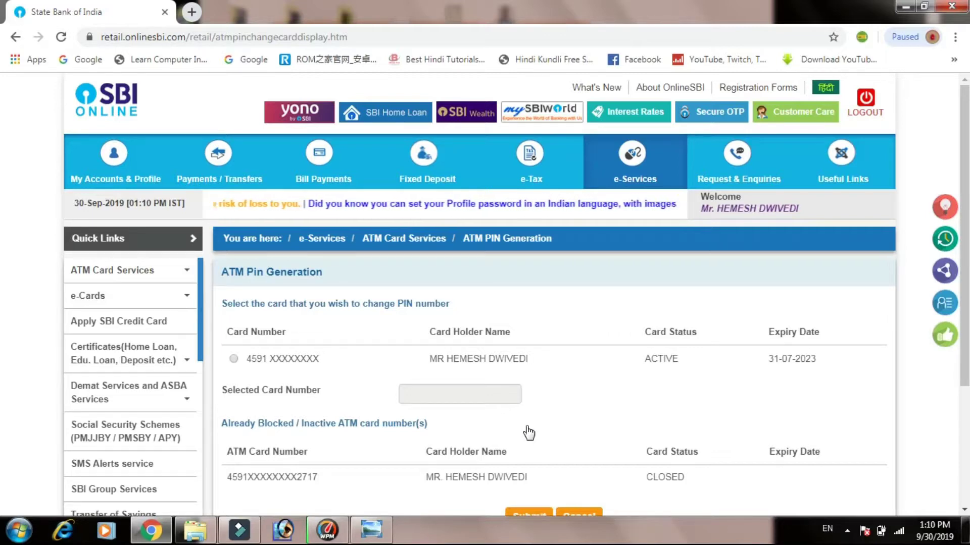
click(235, 357)
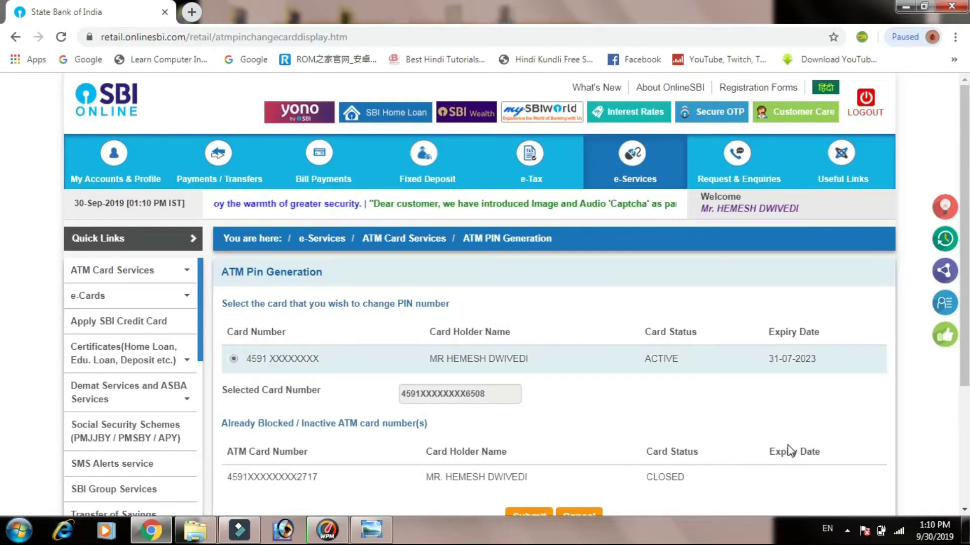
click(964, 471)
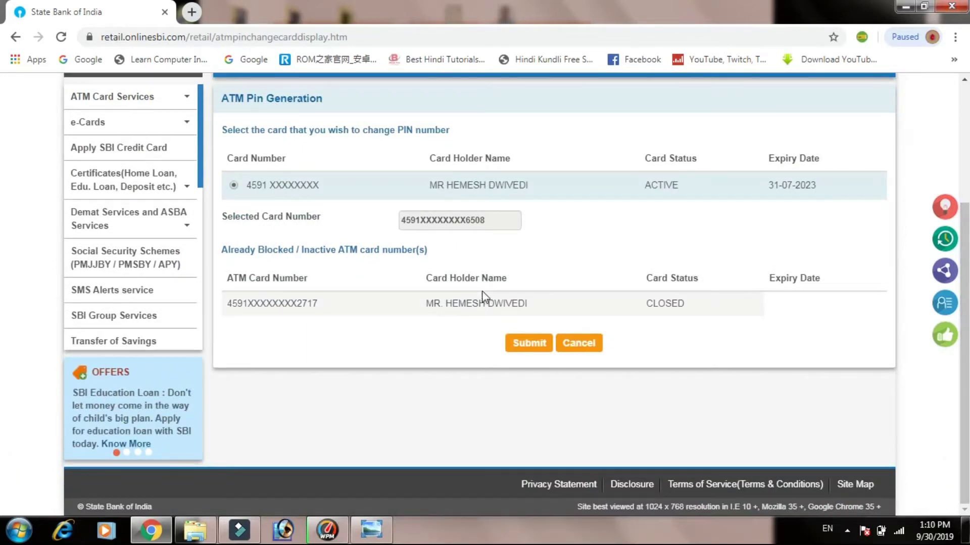
click(529, 345)
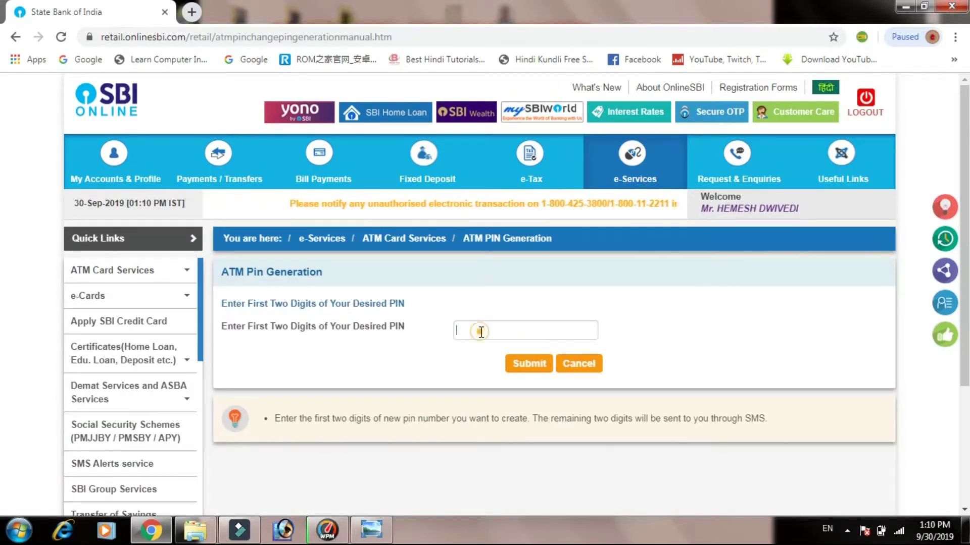
- Enter and submit the chosen first two digits of the new ATM PIN
click(481, 332)
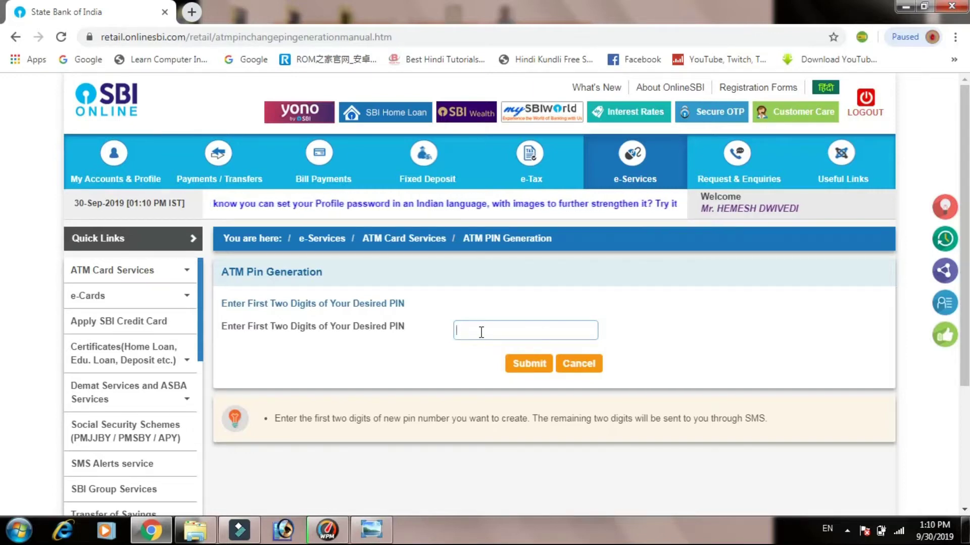
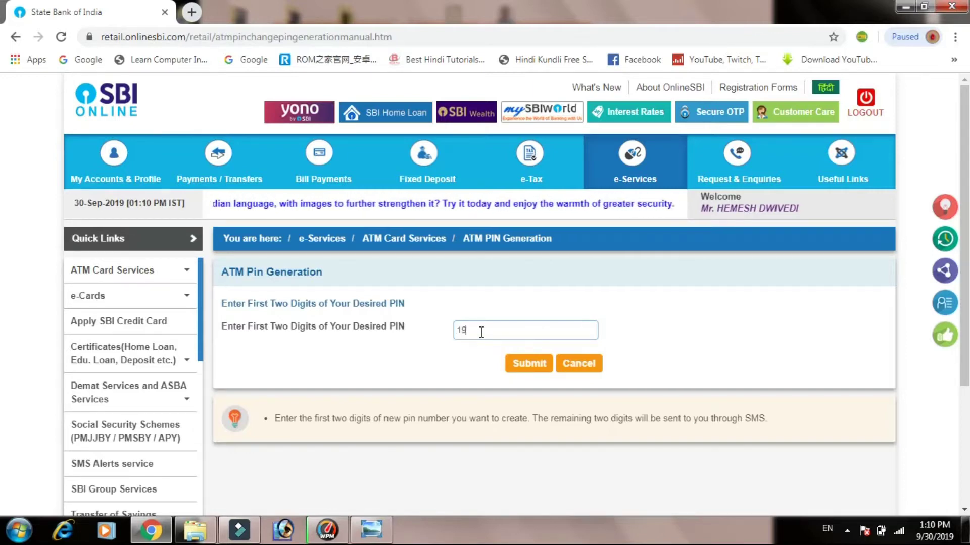
click(520, 362)
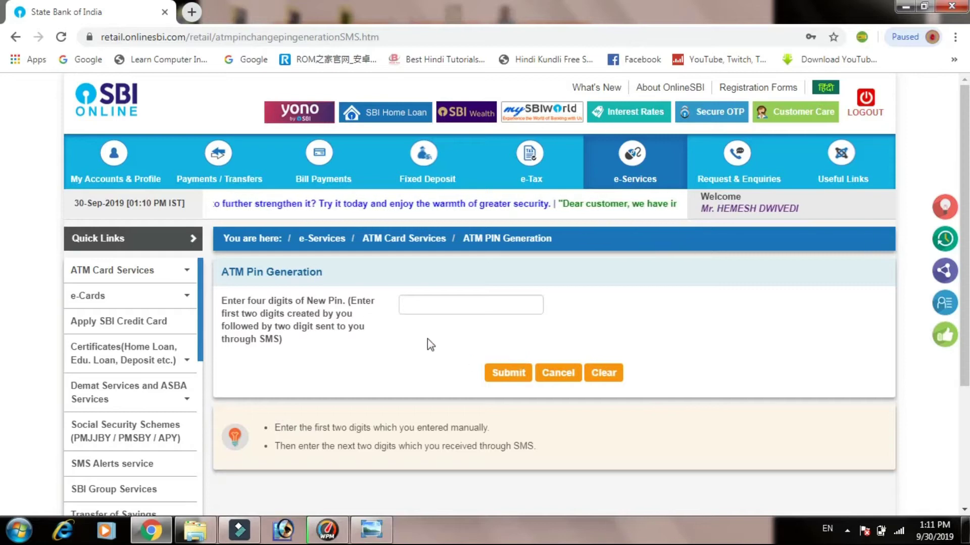
- Submit the full four-digit new PIN: the two chosen digits plus the two from SMS
click(408, 305)
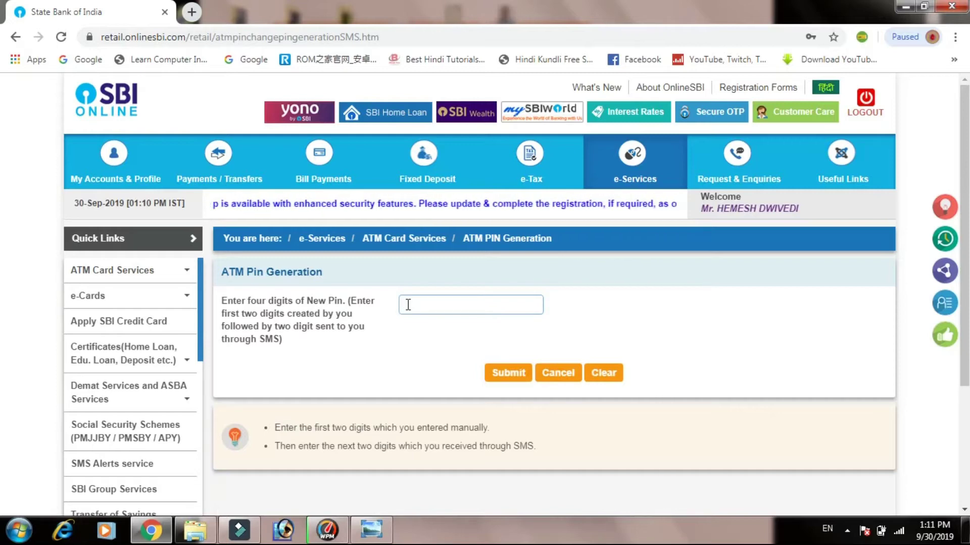
text(•)
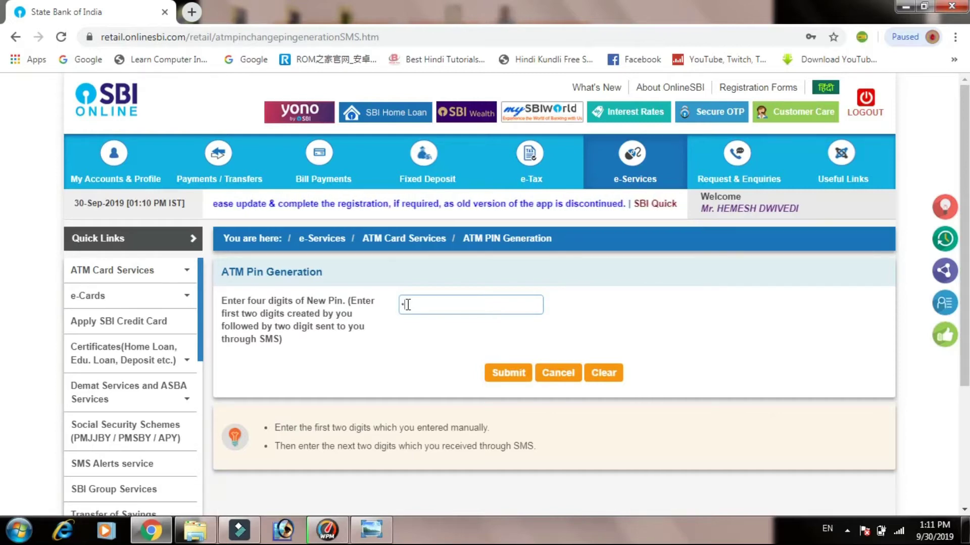
text(•••)
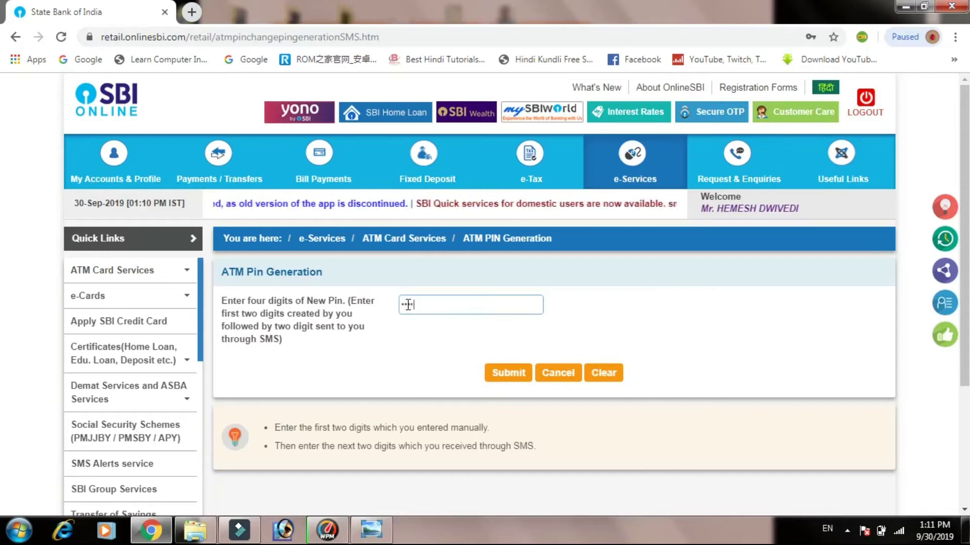
click(507, 374)
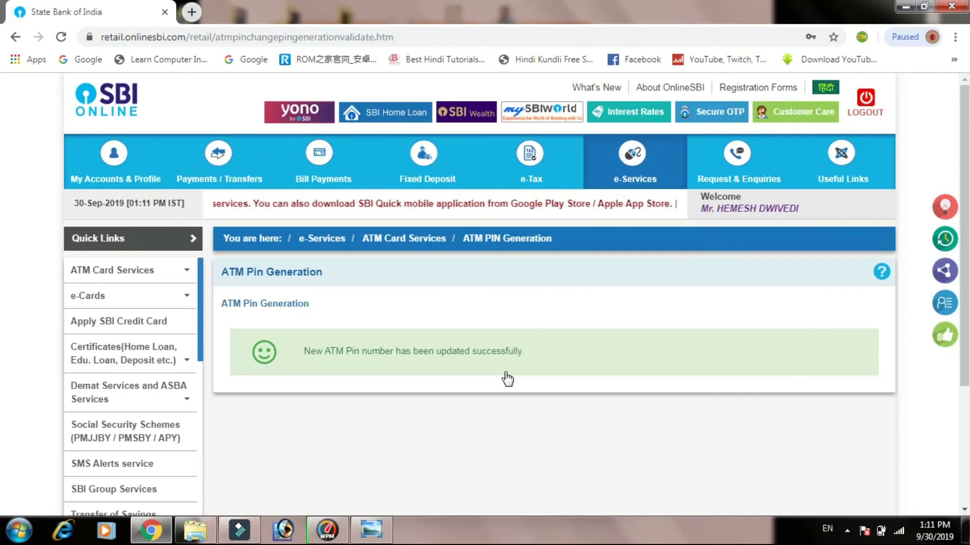
click(850, 535)
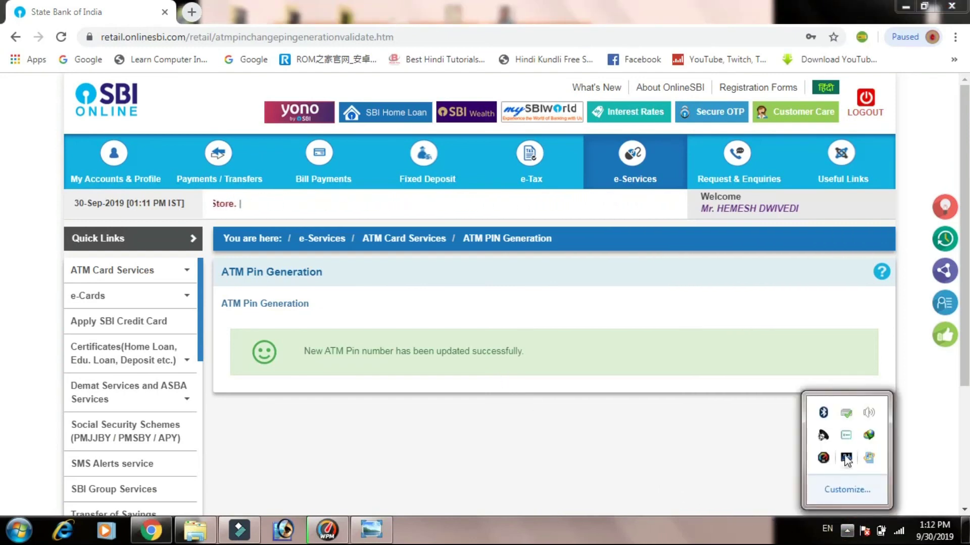